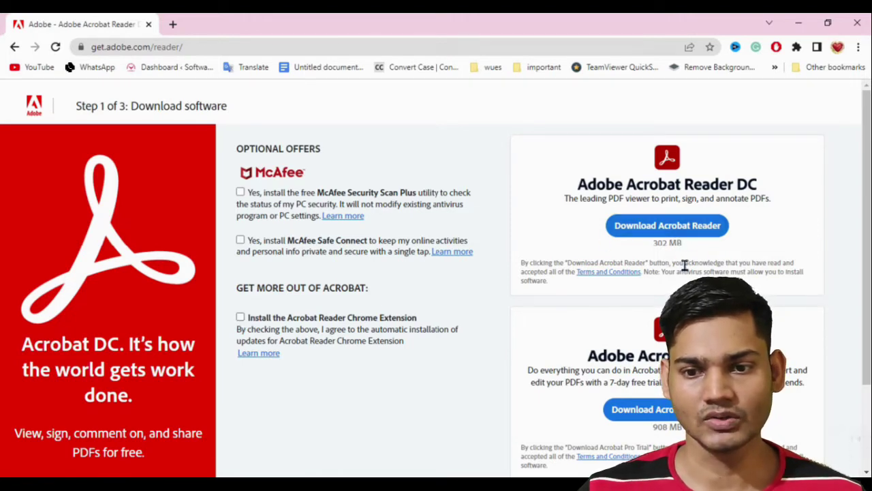
# Step: Run the Acrobat Reader installer from the Adobe site and close it once it reports Reader already installed
pyautogui.scroll(-2, 707, 272)
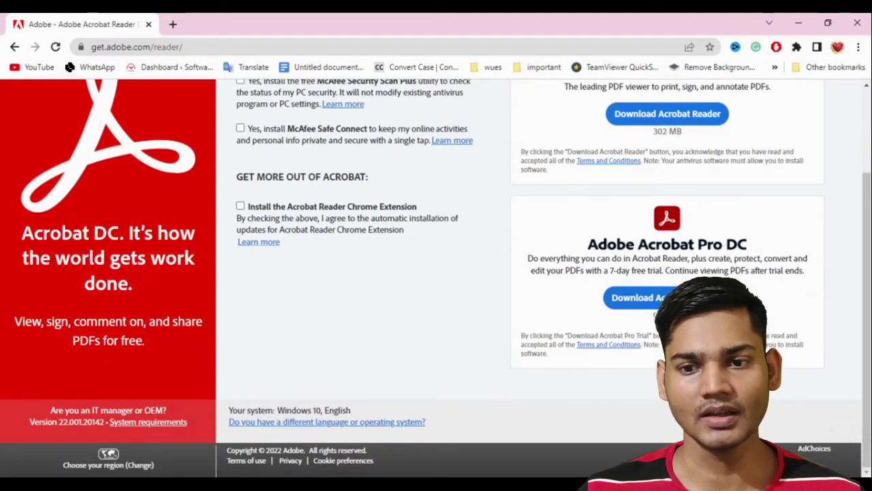
pyautogui.scroll(2, 632, 233)
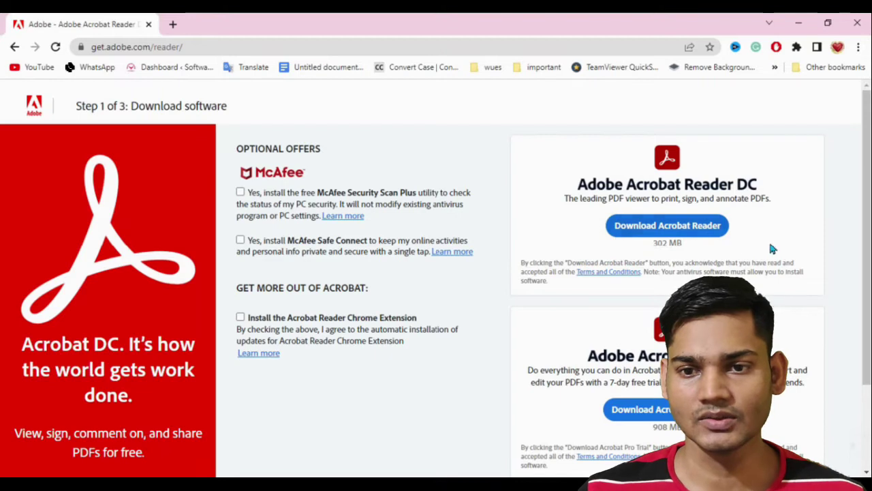
pyautogui.click(695, 232)
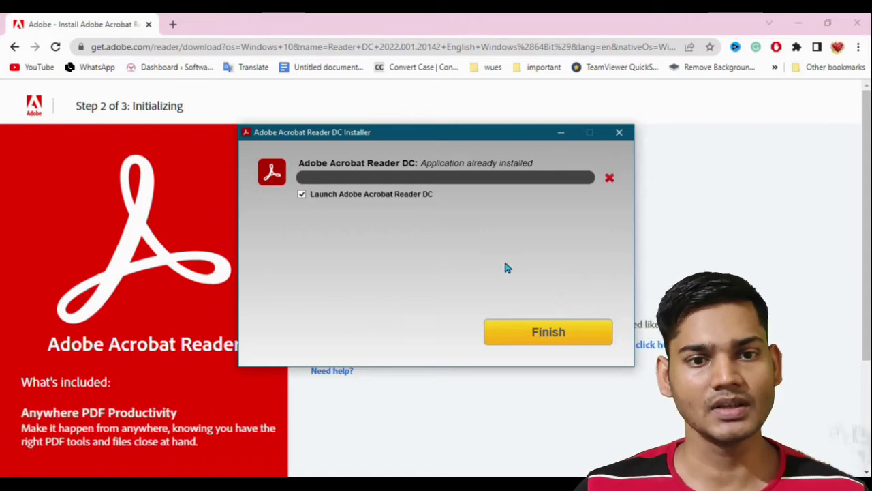
pyautogui.click(620, 132)
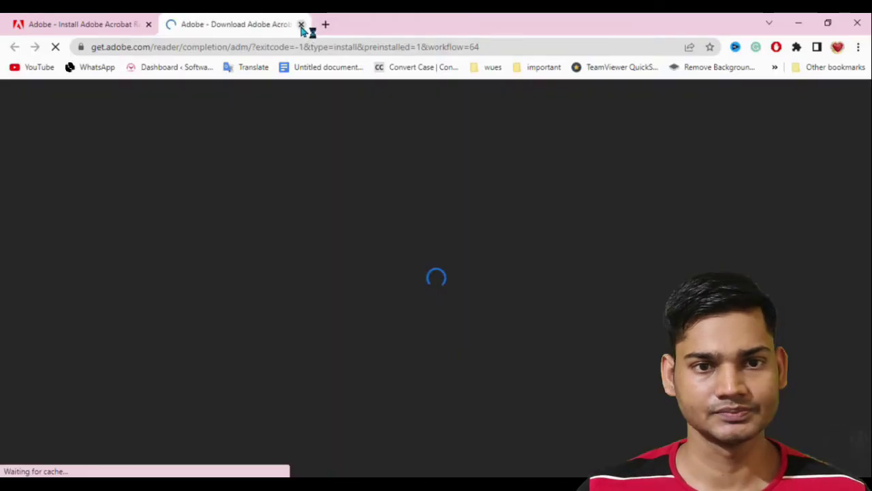
# Step: Close the loading download tab and minimise the browser and Acrobat Reader to reveal the desktop
pyautogui.click(301, 24)
pyautogui.click(798, 22)
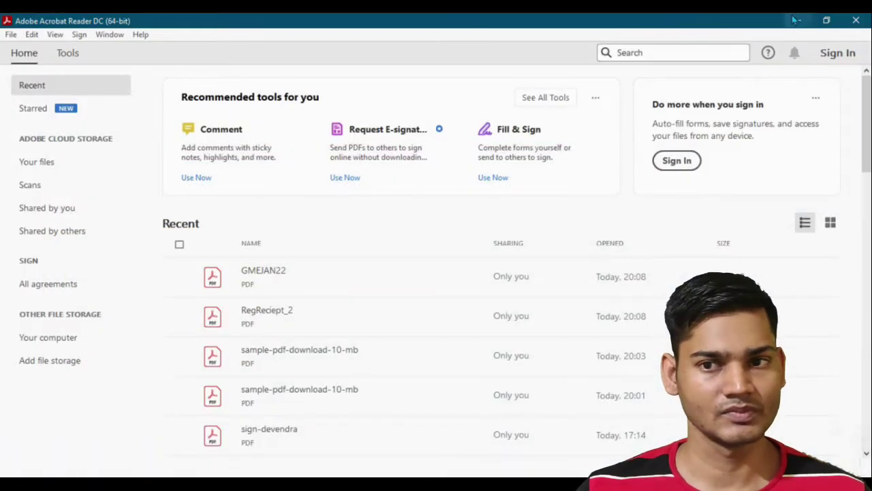
pyautogui.click(798, 21)
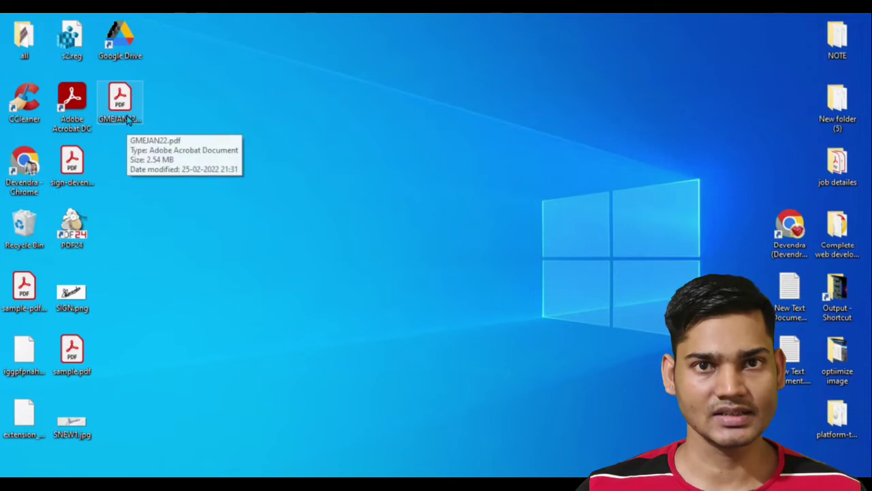
pyautogui.click(268, 137)
# Step: Open GMEJAN22.pdf from the desktop and scroll through the GME prospectus
pyautogui.doubleClick(118, 101)
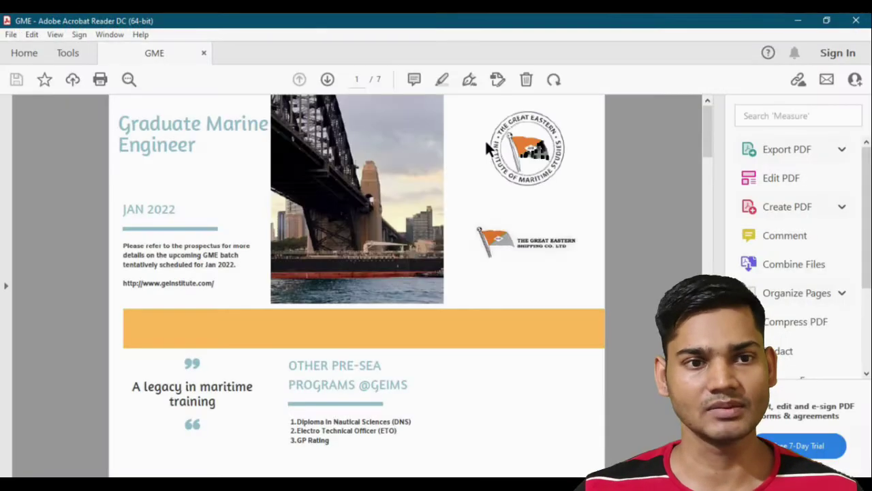
pyautogui.scroll(-10, 494, 205)
pyautogui.scroll(-10, 503, 238)
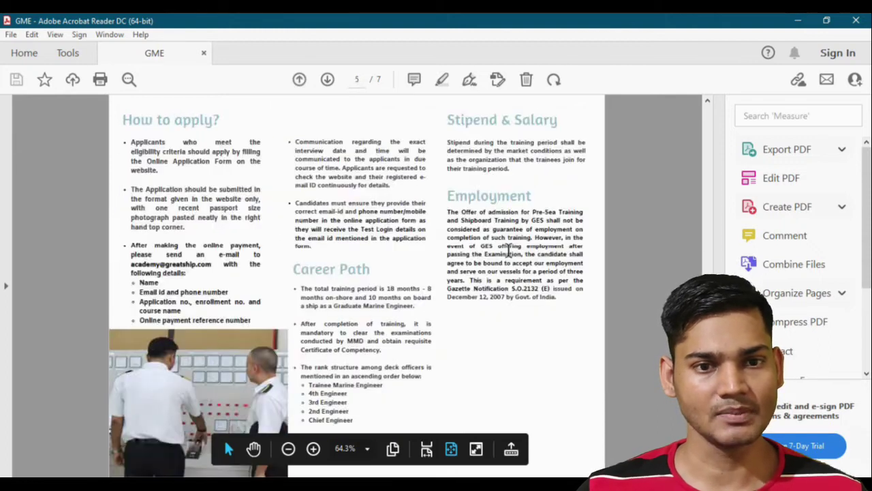
pyautogui.scroll(-10, 552, 390)
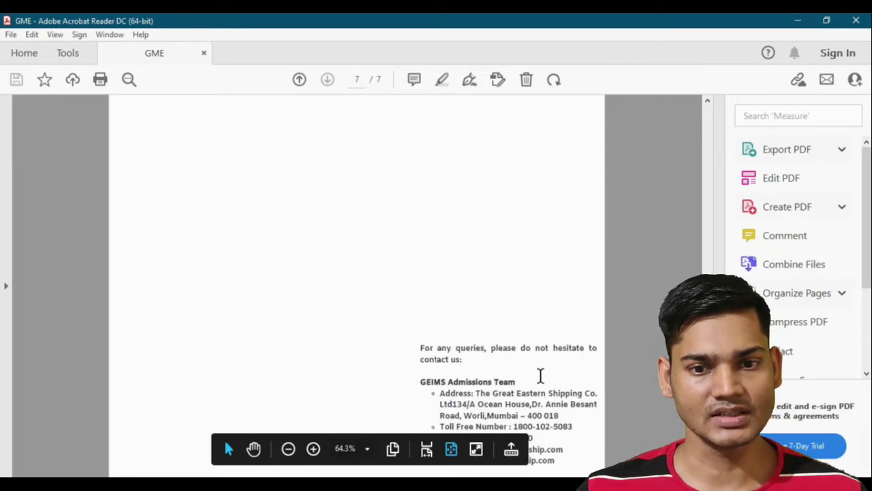
pyautogui.scroll(10, 539, 376)
# Step: Open the Certificates tools from the Tools tab on the document
pyautogui.click(67, 53)
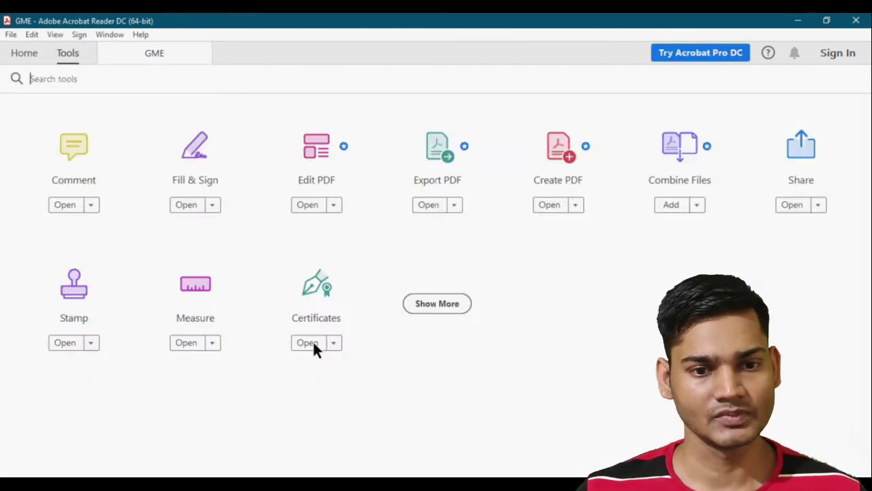
pyautogui.click(308, 342)
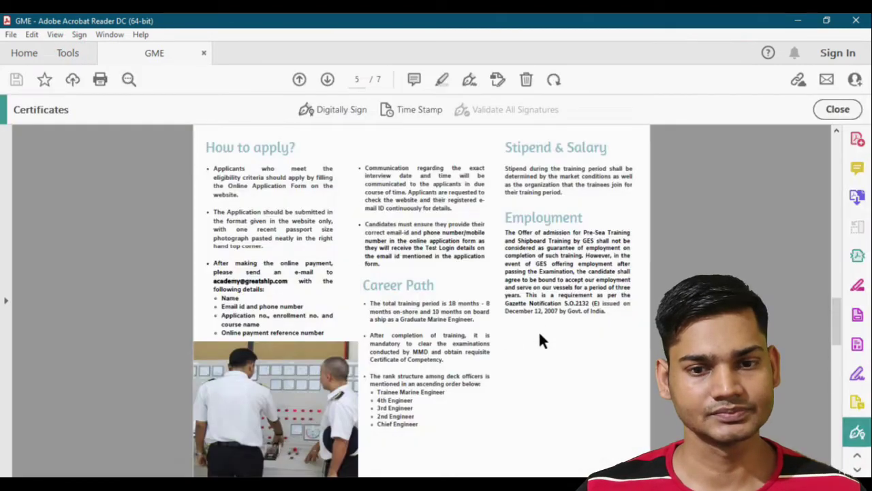
pyautogui.scroll(-10, 539, 339)
pyautogui.scroll(10, 539, 331)
pyautogui.scroll(-10, 538, 330)
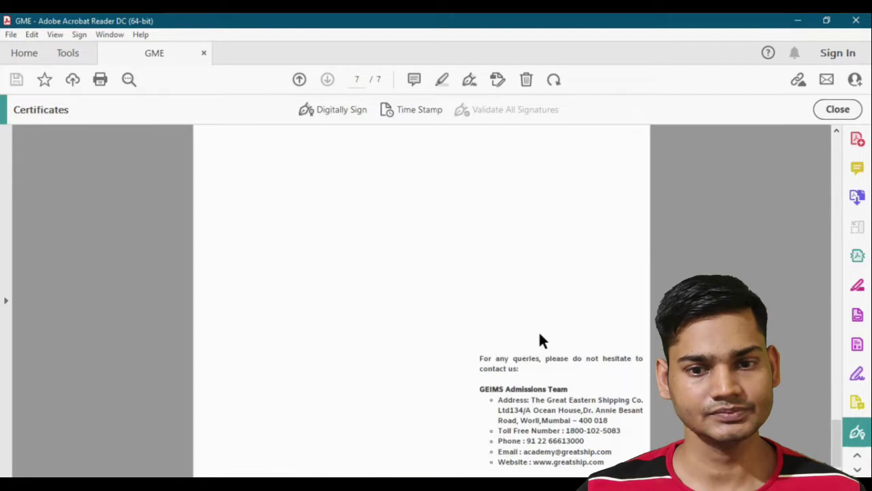
# Step: Digitally sign the last page above the contact details with the existing ID, locking the document after signing
pyautogui.click(338, 109)
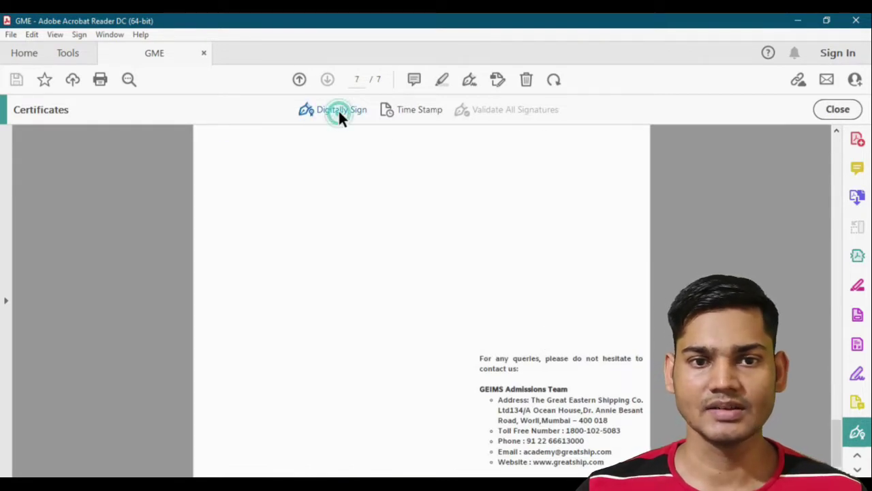
pyautogui.moveTo(401, 201); pyautogui.dragTo(564, 273)
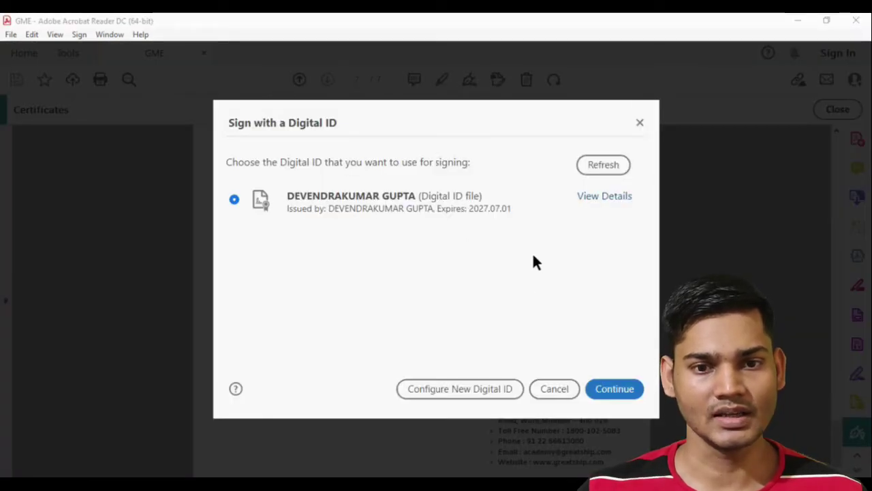
pyautogui.click(615, 390)
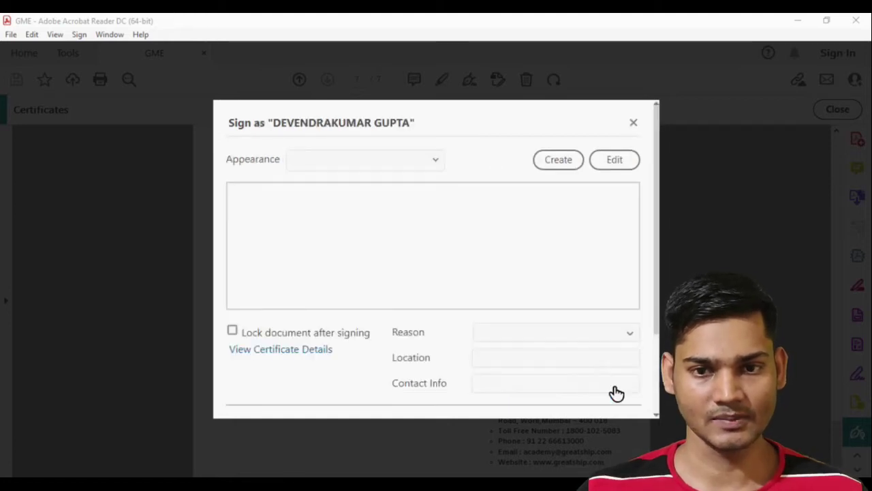
pyautogui.click(232, 345)
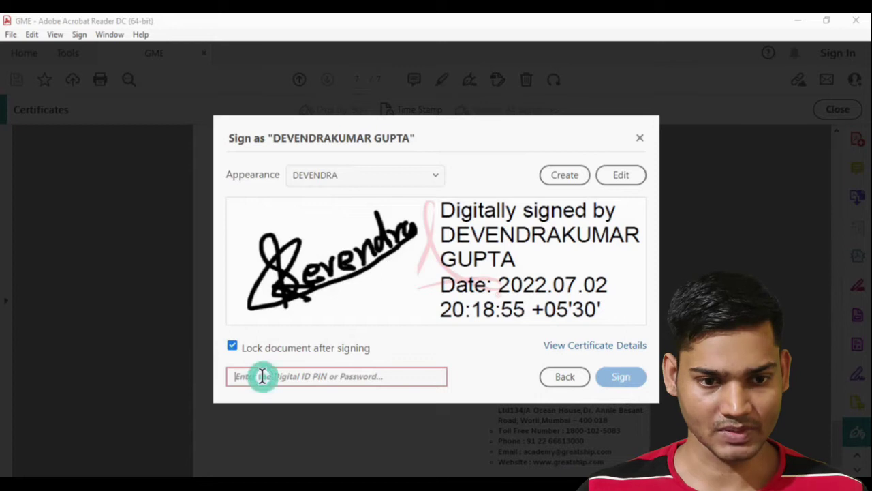
pyautogui.write('••••')
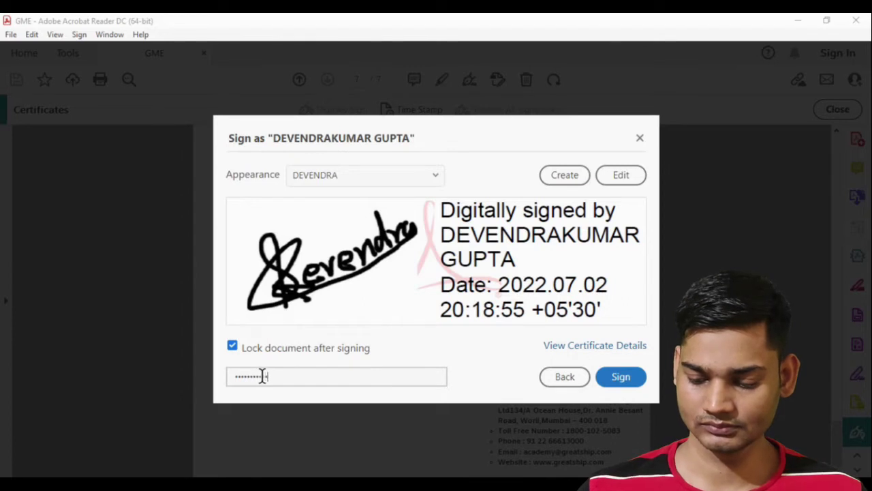
pyautogui.click(620, 377)
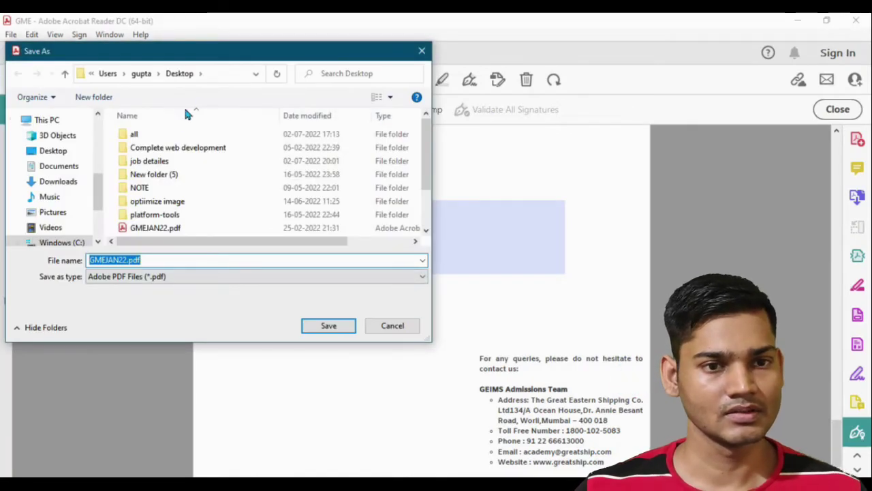
# Step: Save the signed copy to the Desktop as GMEJAN225246.pdf
pyautogui.click(129, 260)
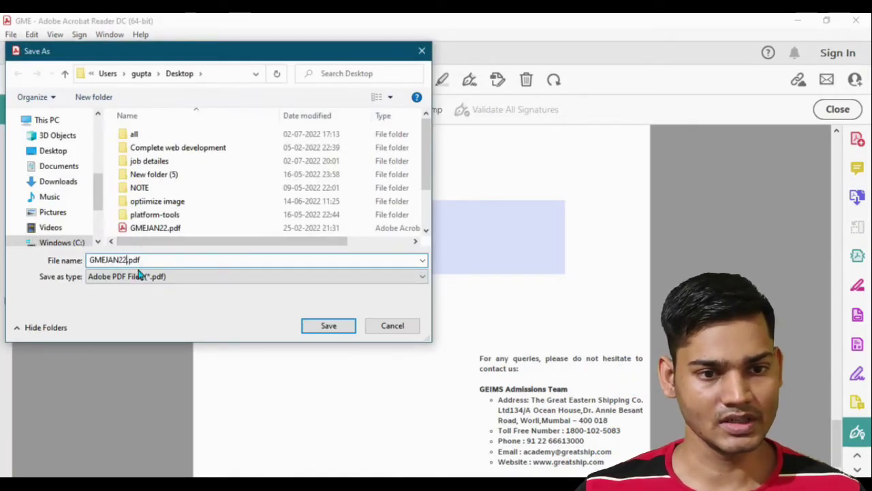
pyautogui.write('SGN')
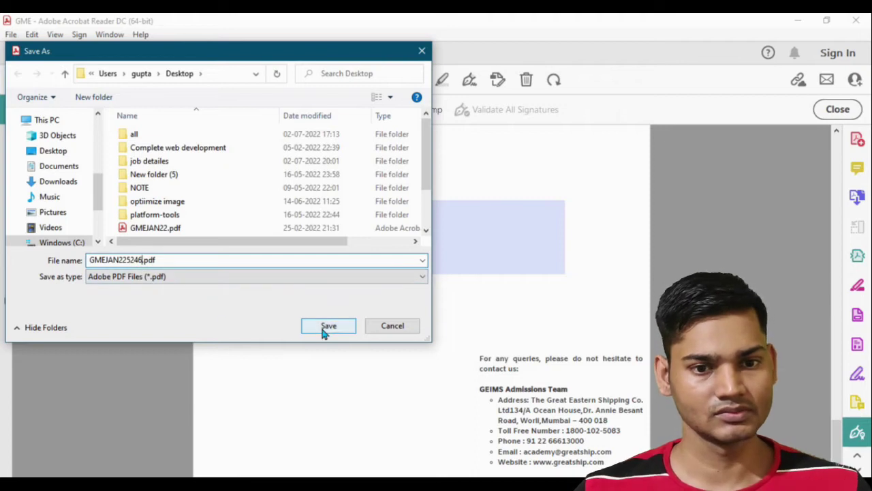
pyautogui.click(323, 327)
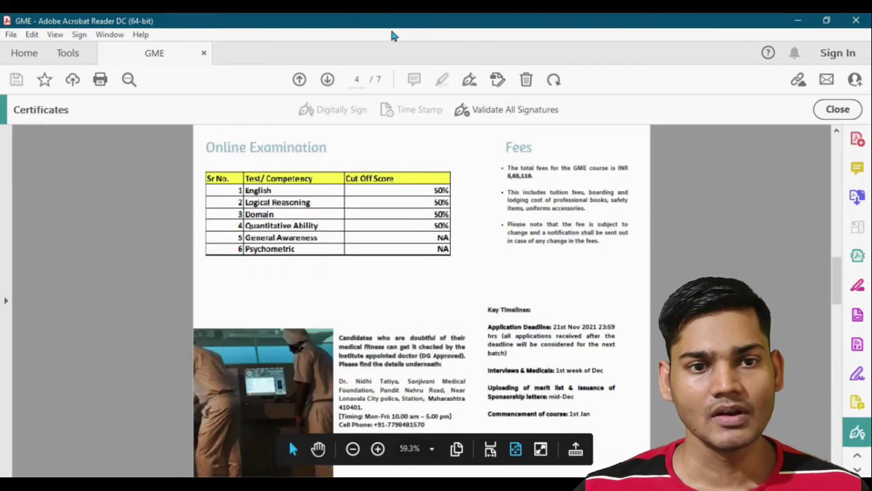
# Step: Close the GME document and open Edit > Preferences on the Signatures category
pyautogui.click(203, 53)
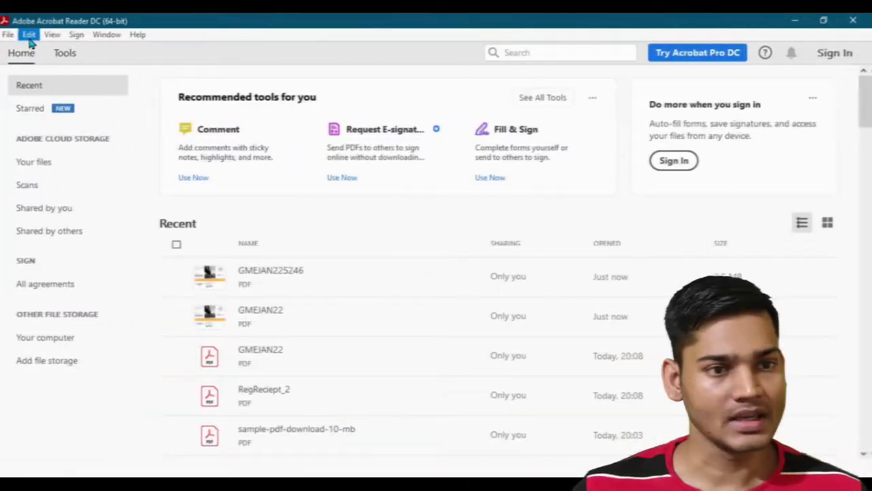
pyautogui.click(32, 35)
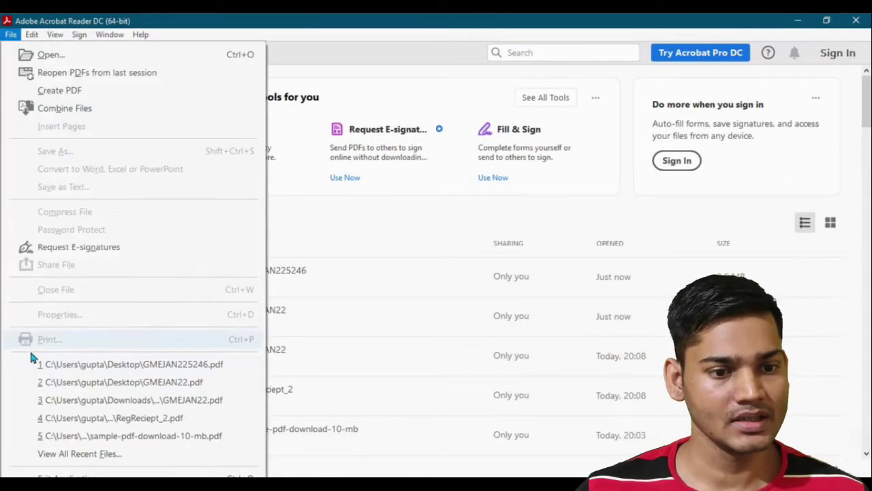
pyautogui.moveTo(33, 34)
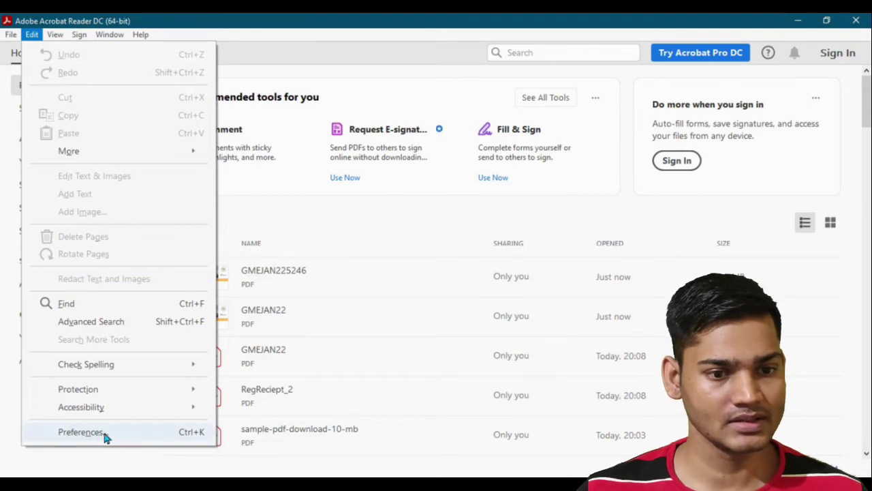
pyautogui.click(104, 432)
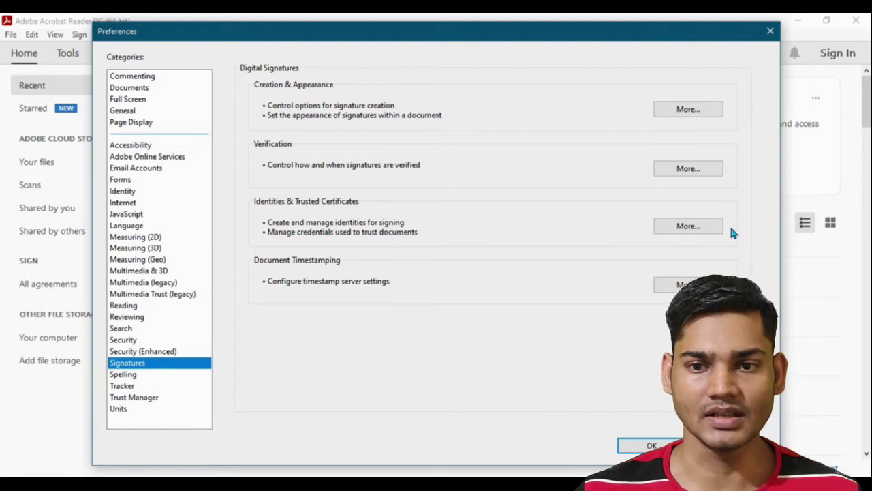
# Step: Open Identities & Trusted Certificates settings and start the Add ID wizard
pyautogui.click(706, 228)
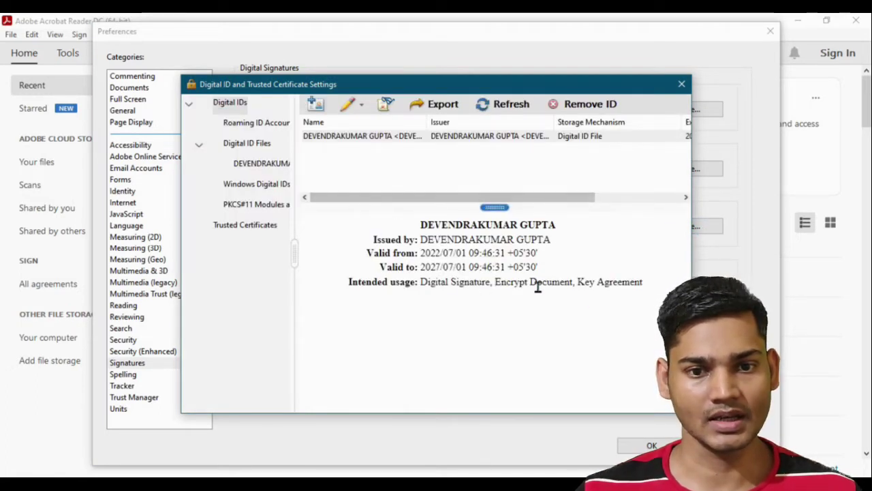
pyautogui.click(316, 104)
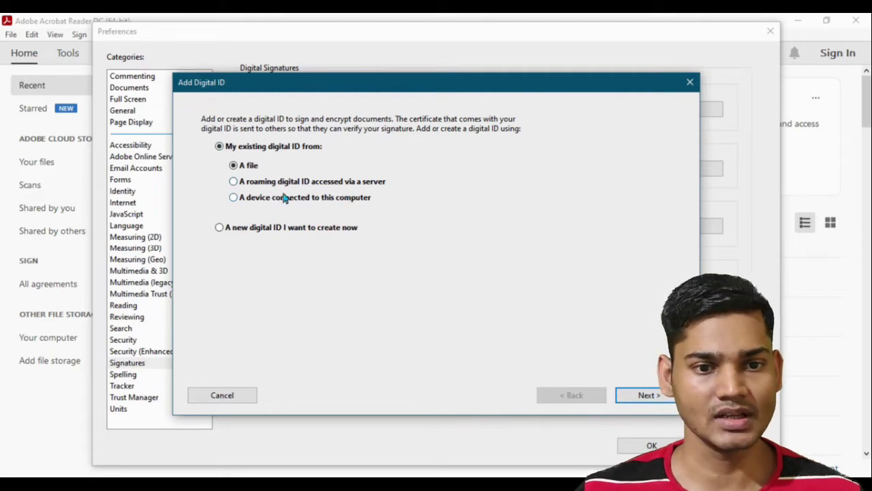
# Step: Choose to create a new digital ID stored as a PKCS#12 file
pyautogui.click(219, 229)
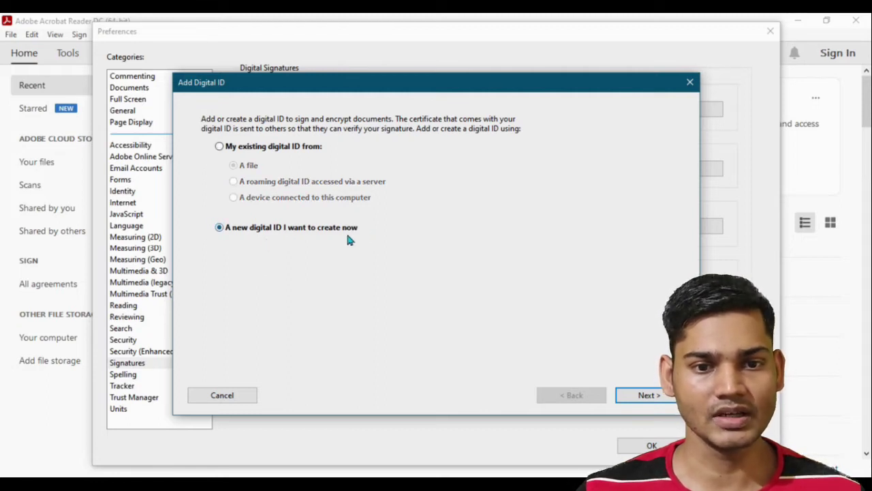
pyautogui.click(664, 396)
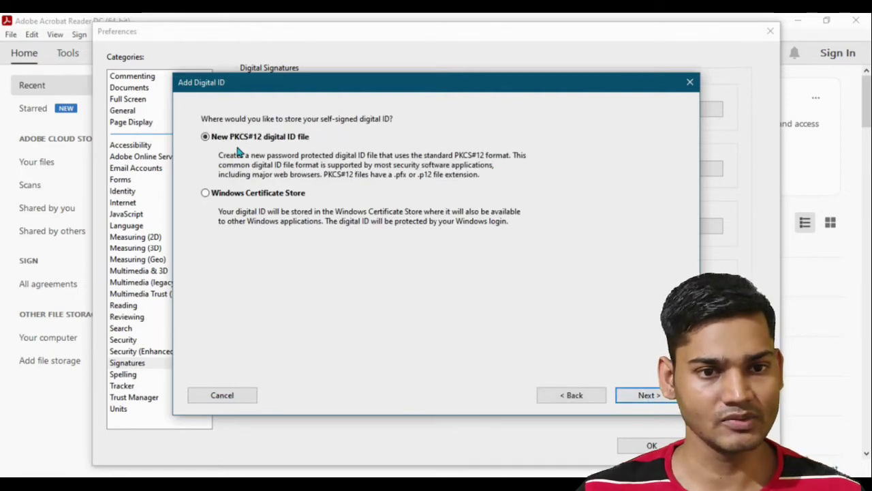
pyautogui.click(660, 394)
# Step: Enter the ID holder's name and e-mail address in the identity fields
pyautogui.click(312, 140)
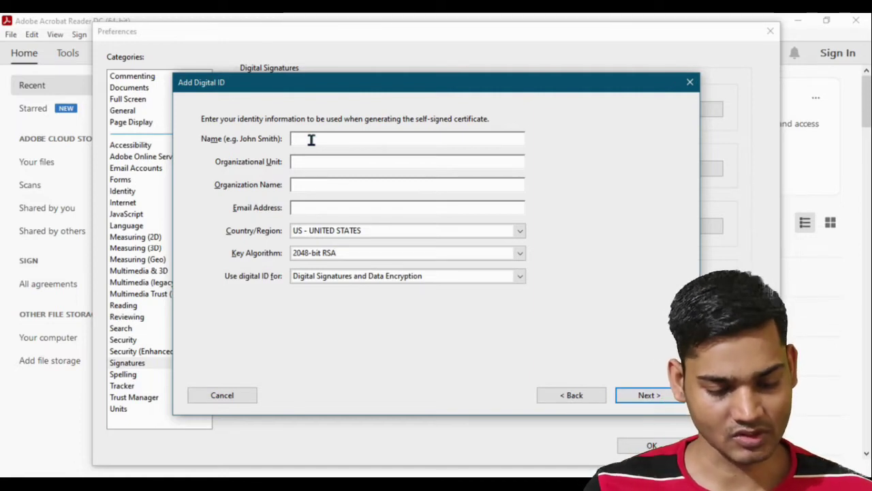
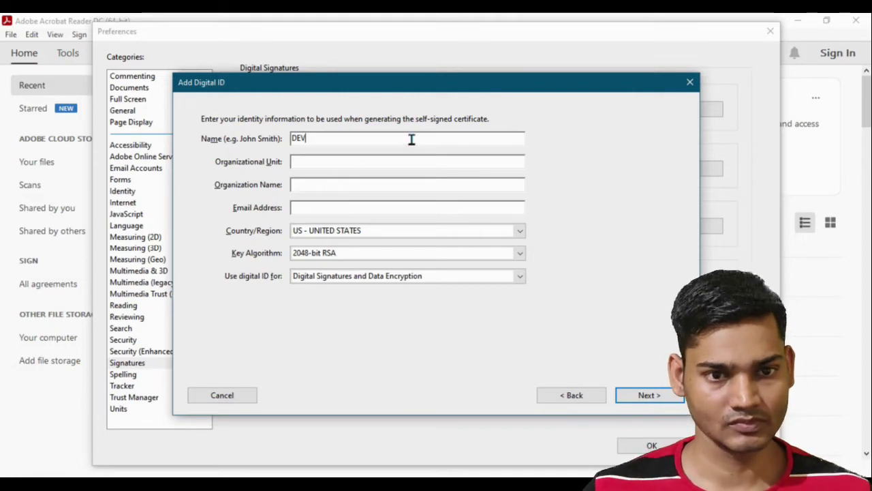
pyautogui.click(341, 160)
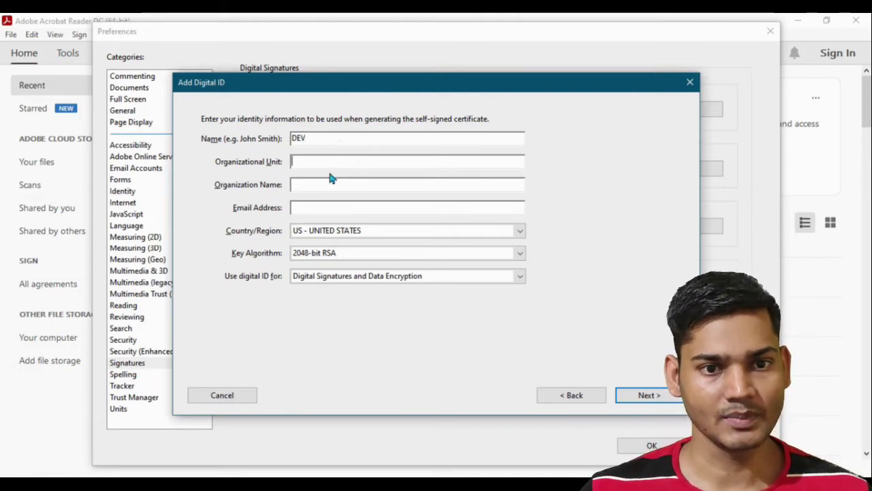
pyautogui.click(319, 186)
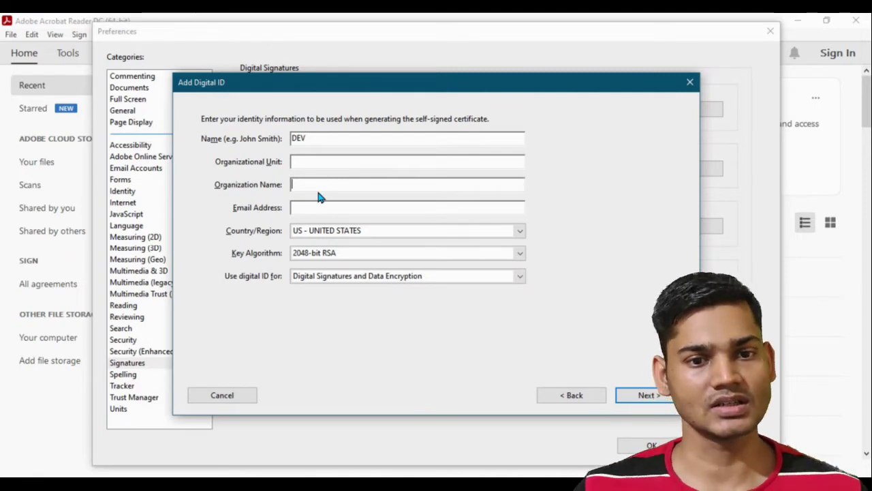
pyautogui.click(321, 185)
pyautogui.click(313, 181)
pyautogui.click(312, 162)
pyautogui.click(320, 184)
pyautogui.click(317, 161)
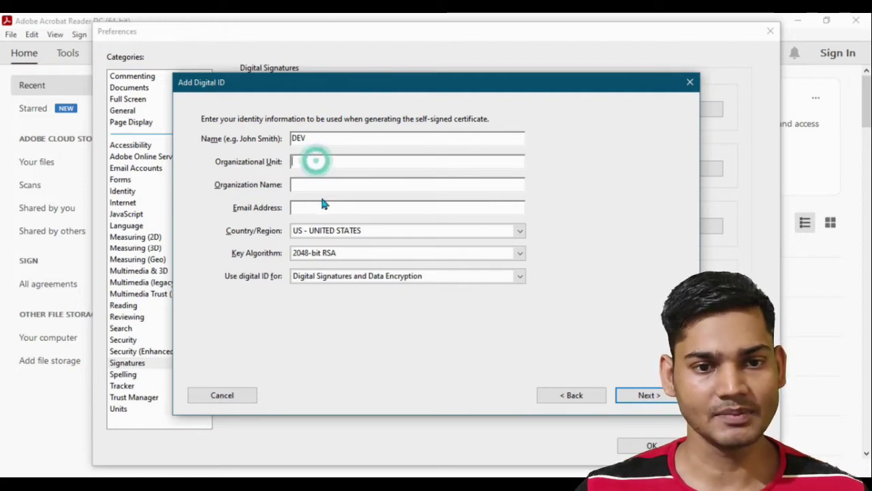
pyautogui.click(323, 210)
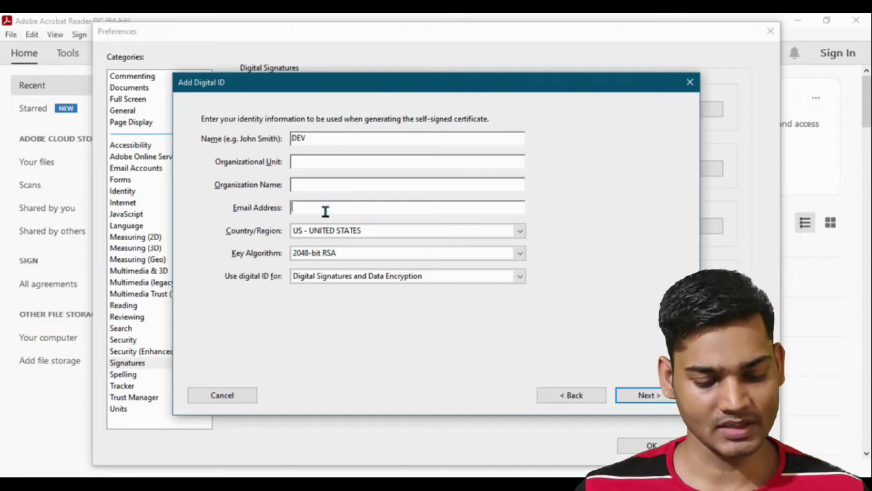
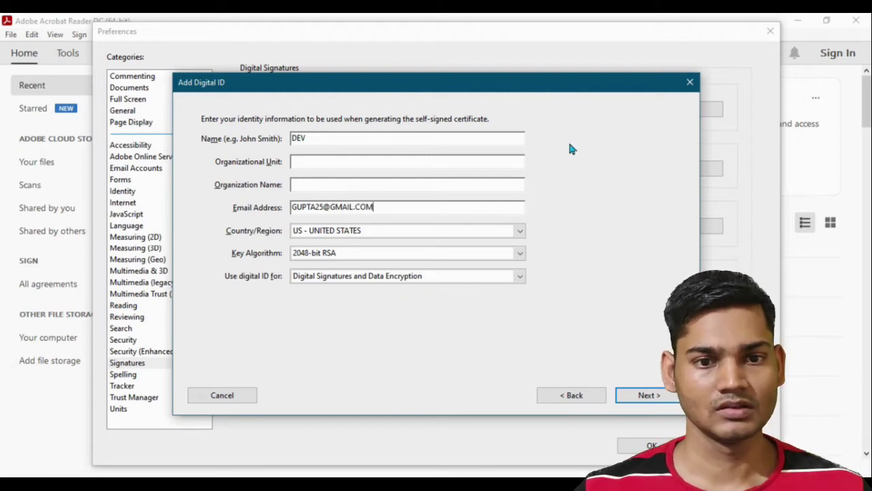
pyautogui.press('Tab')
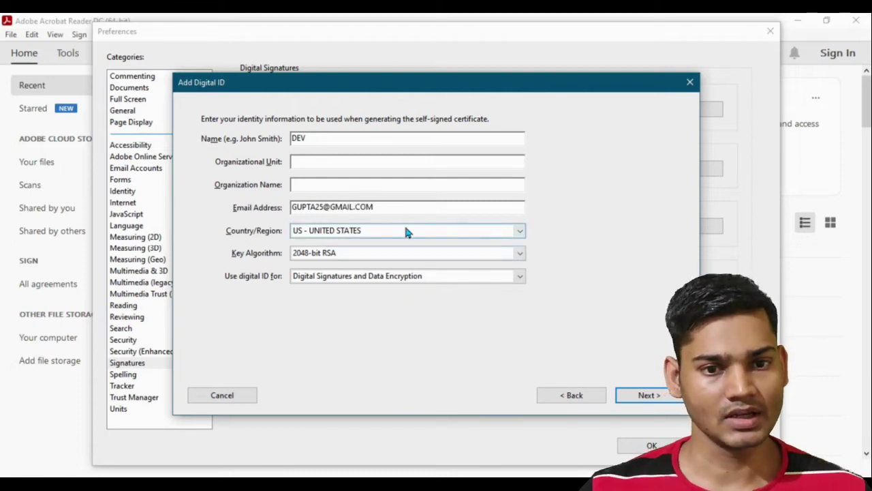
# Step: Set country to IN - INDIA, use for Digital Signatures and Data Encryption, finish the name, and continue
pyautogui.click(516, 234)
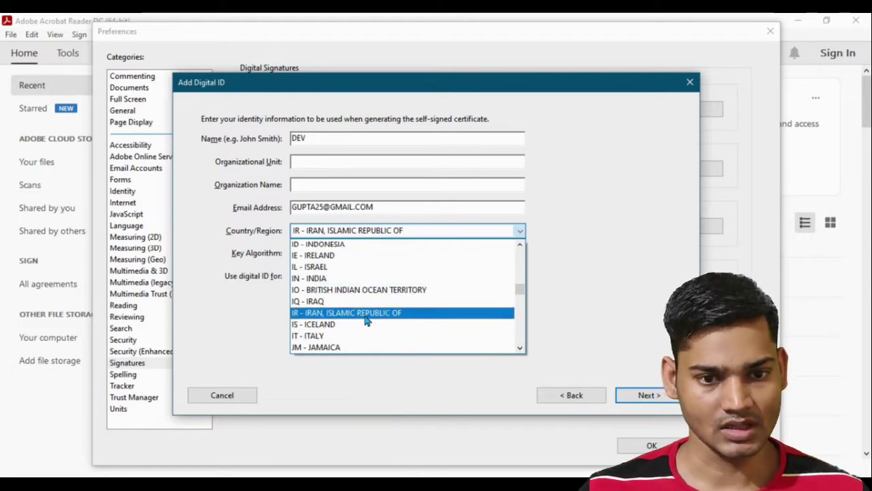
pyautogui.scroll(-2, 354, 339)
pyautogui.scroll(1, 355, 339)
pyautogui.click(327, 244)
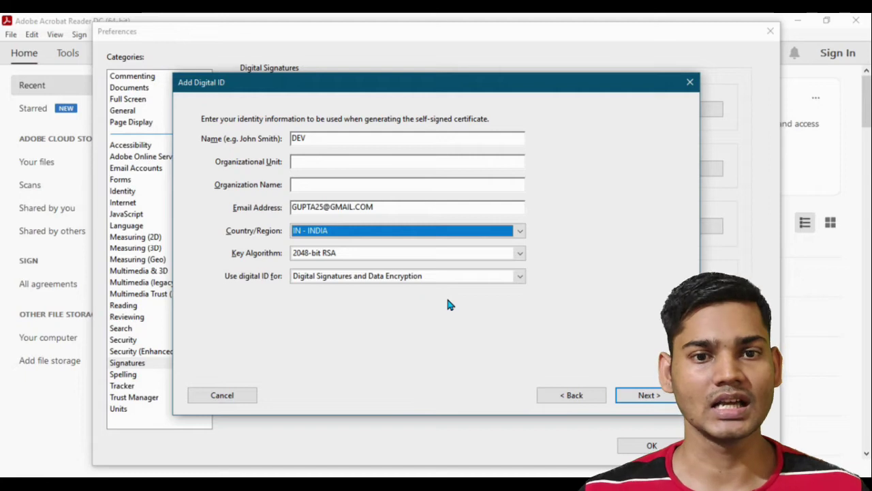
pyautogui.click(519, 275)
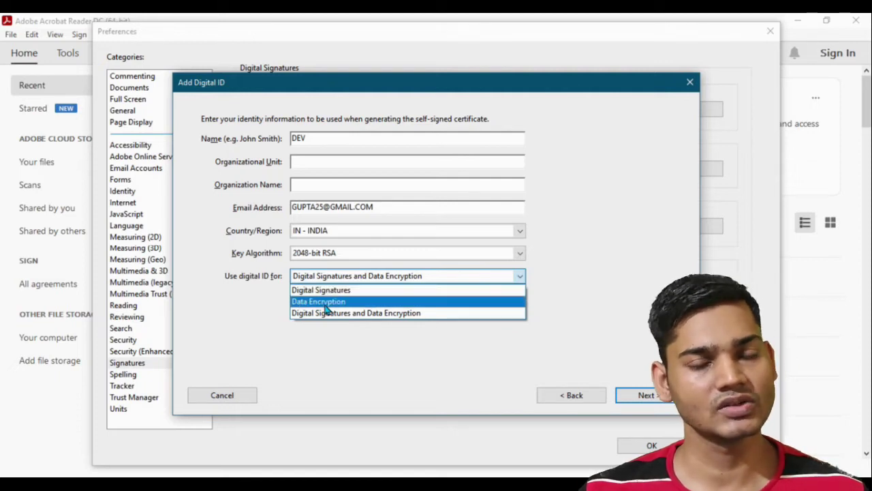
pyautogui.click(347, 314)
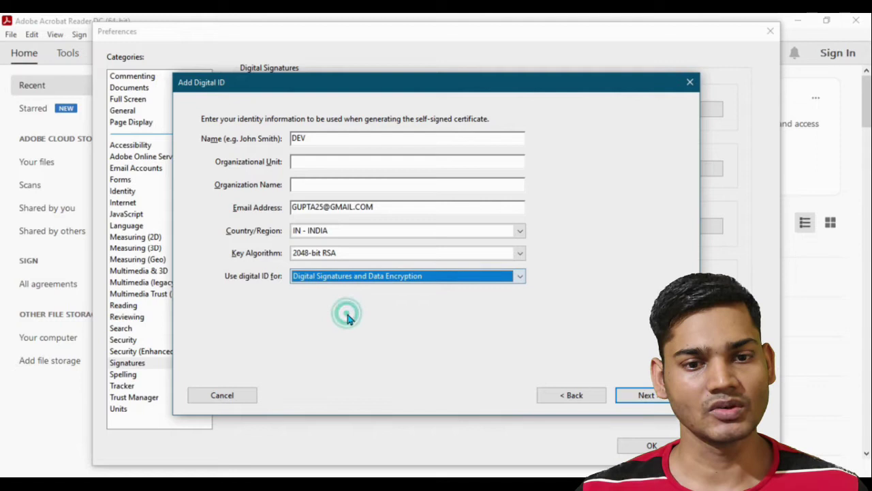
pyautogui.click(329, 139)
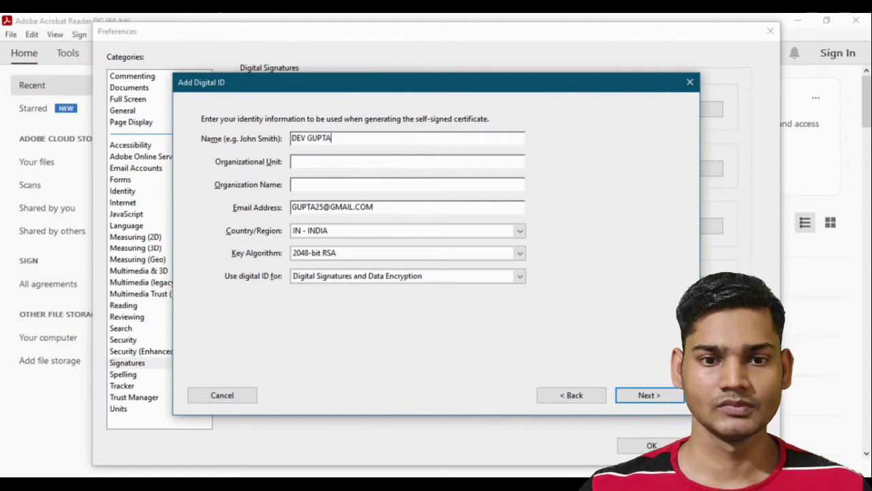
pyautogui.click(651, 396)
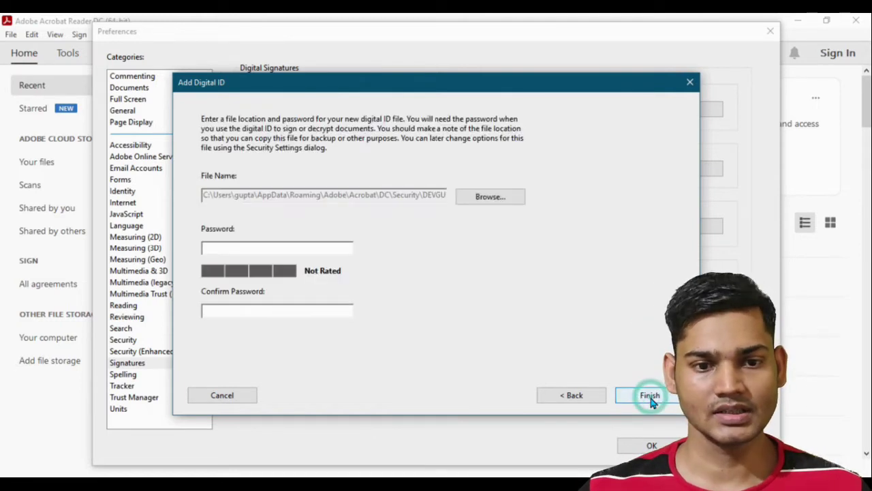
# Step: Set and confirm a password for the new self-signed digital ID file and finish
pyautogui.click(246, 251)
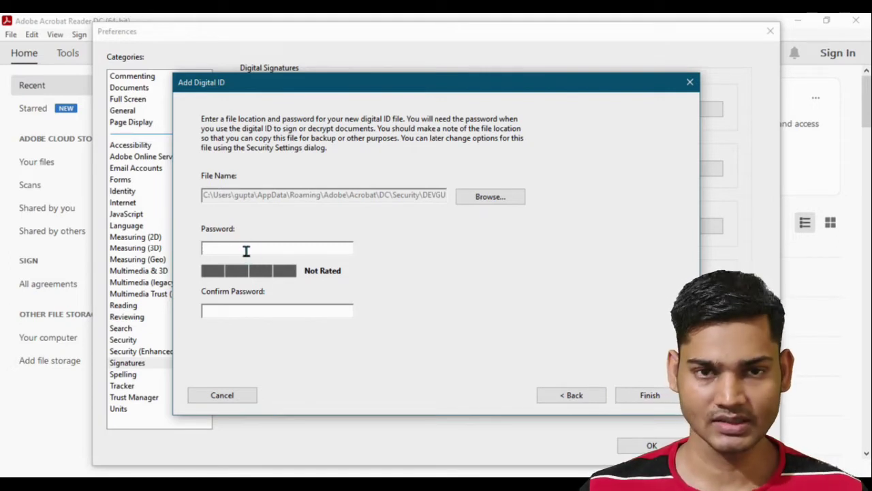
pyautogui.write('*************')
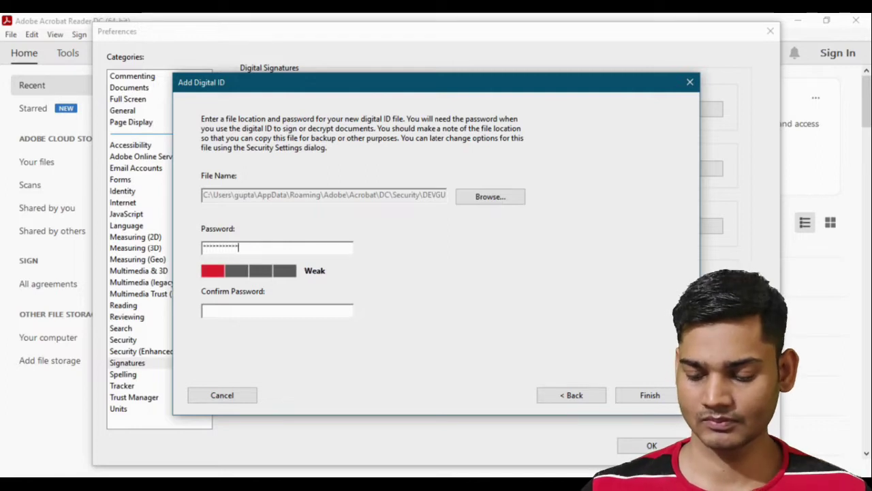
pyautogui.click(298, 306)
pyautogui.write('*************')
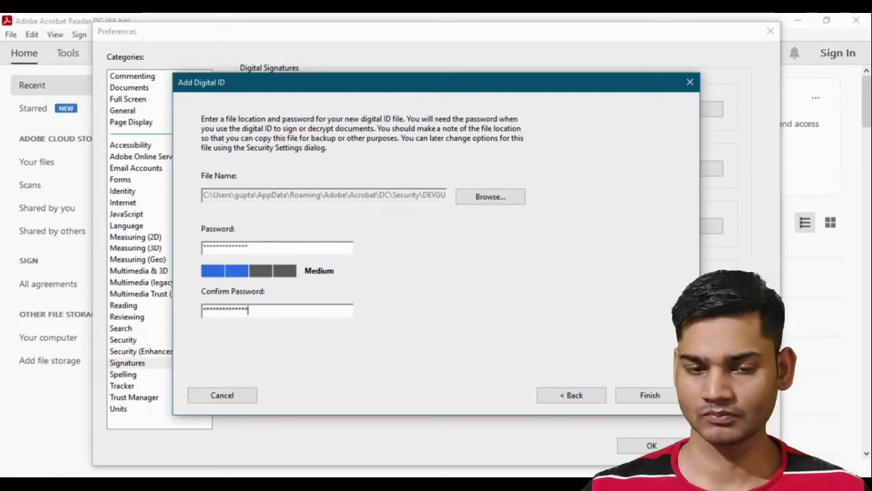
pyautogui.click(650, 397)
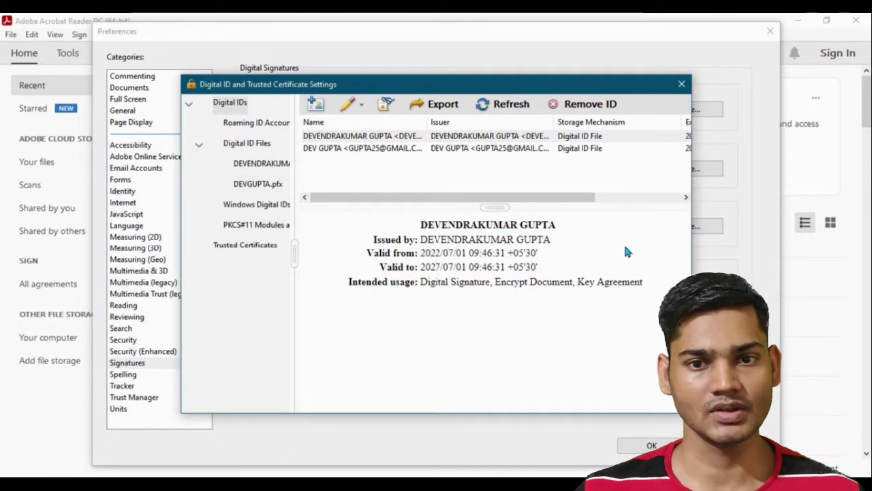
# Step: Review the certificate details of the new and older digital ID files
pyautogui.click(247, 186)
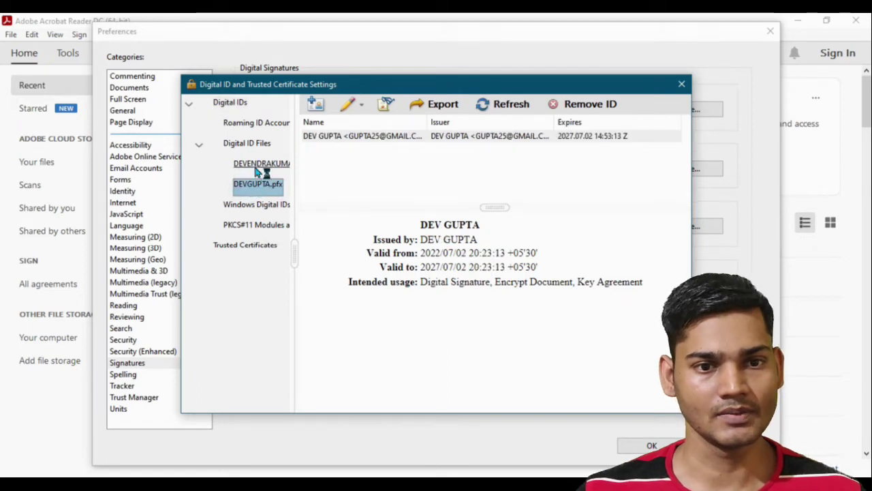
pyautogui.click(258, 164)
pyautogui.click(251, 180)
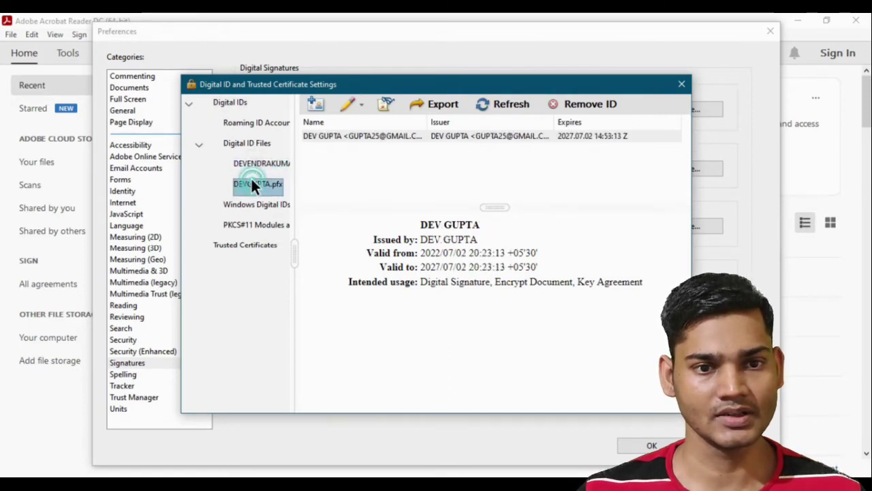
pyautogui.click(507, 193)
pyautogui.click(506, 193)
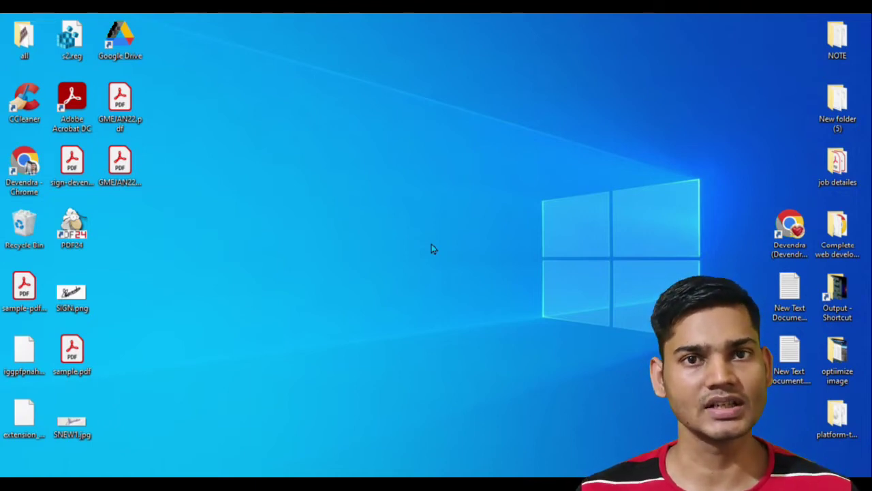
# Step: Open sample.pdf from the desktop, scroll down page 1, and bring up Fill & Sign
pyautogui.doubleClick(72, 351)
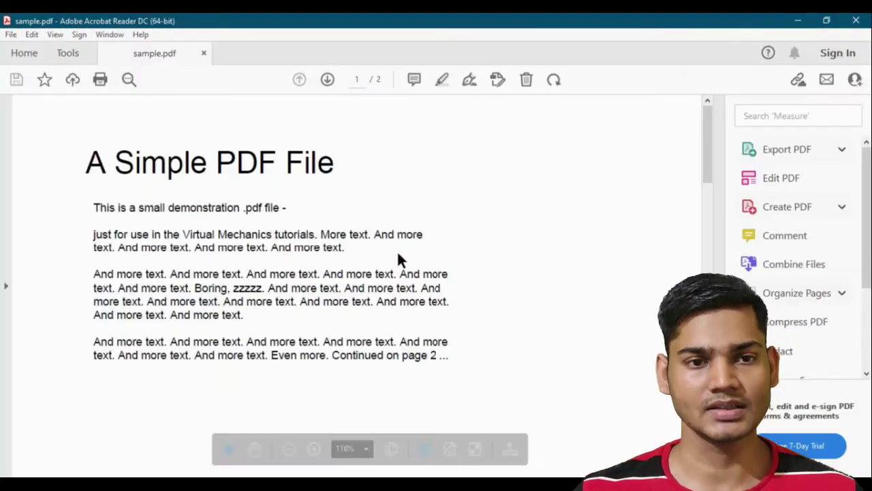
pyautogui.scroll(-3, 397, 254)
pyautogui.scroll(-2, 397, 253)
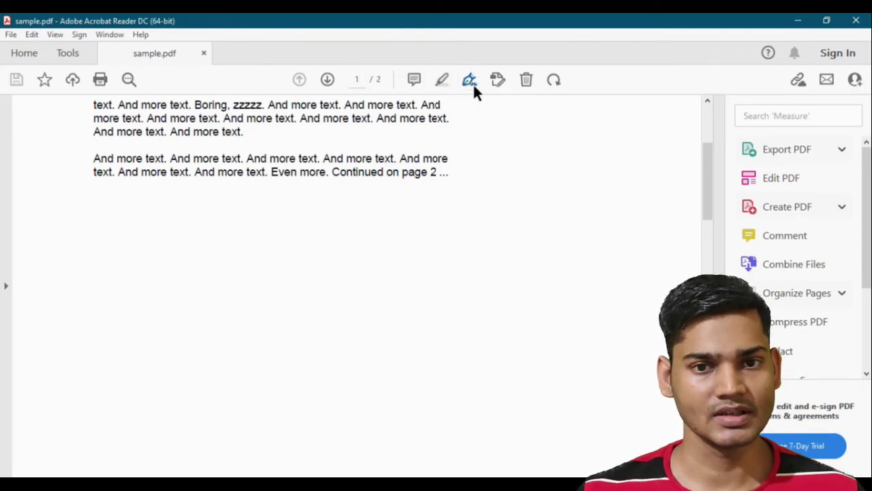
pyautogui.click(468, 80)
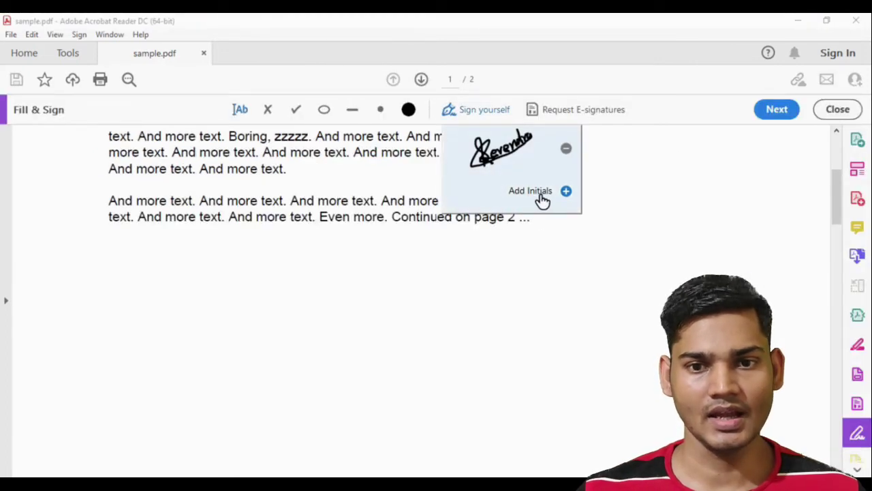
# Step: Delete the previously saved handwritten signature and start creating new initials
pyautogui.click(566, 148)
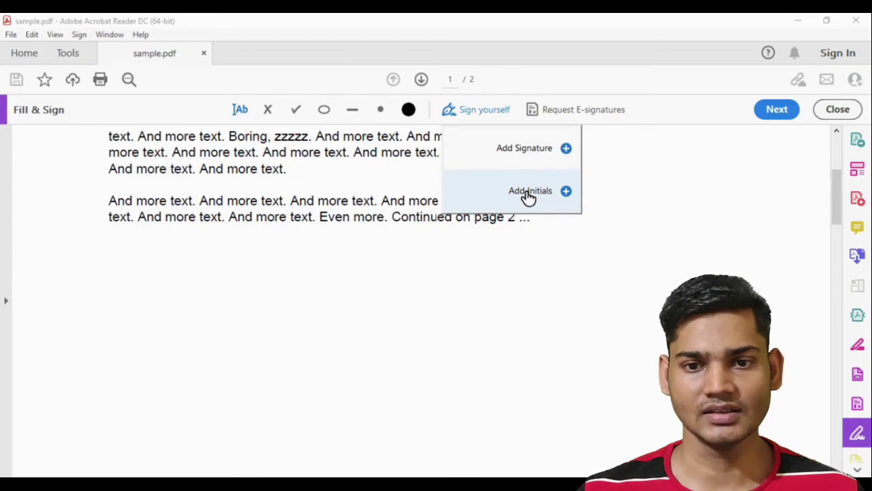
pyautogui.click(529, 196)
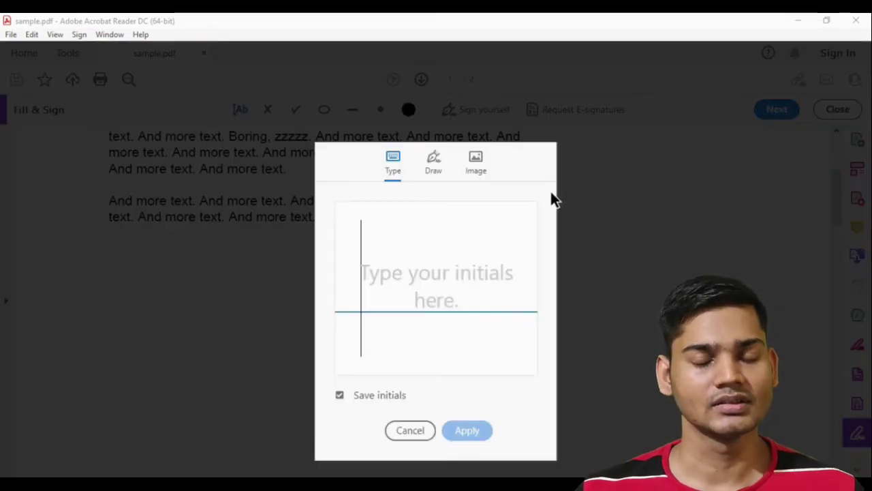
# Step: Draw the initials freehand on the Draw tab and apply them
pyautogui.click(434, 167)
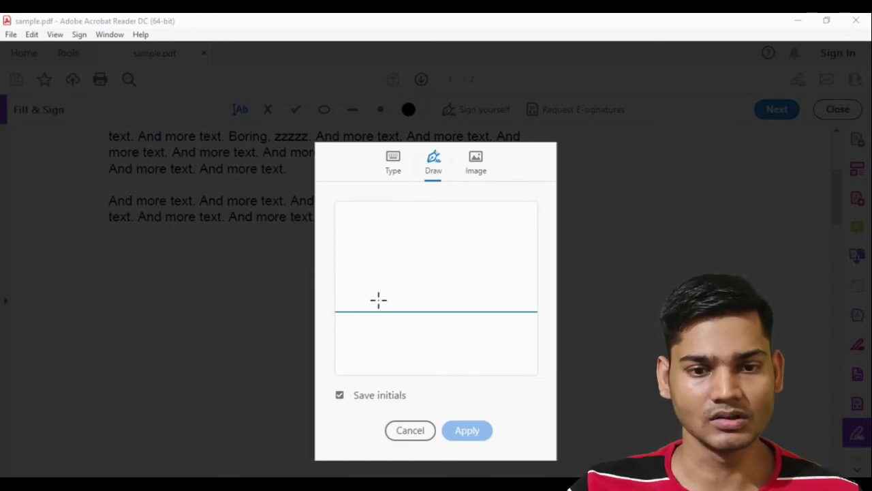
pyautogui.moveTo(375, 302)
pyautogui.mouseDown()
pyautogui.moveTo(372, 284)
pyautogui.moveTo(394, 282)
pyautogui.moveTo(383, 276)
pyautogui.moveTo(448, 251)
pyautogui.moveTo(389, 299)
pyautogui.mouseUp()
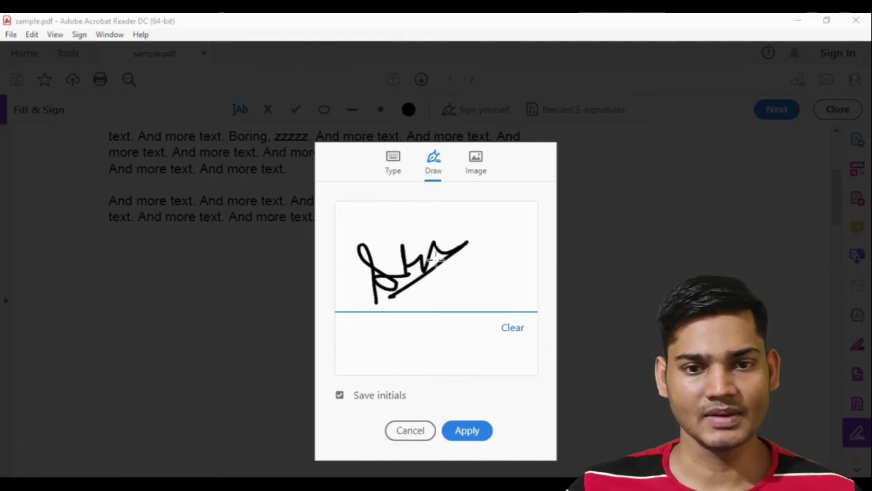
pyautogui.click(471, 431)
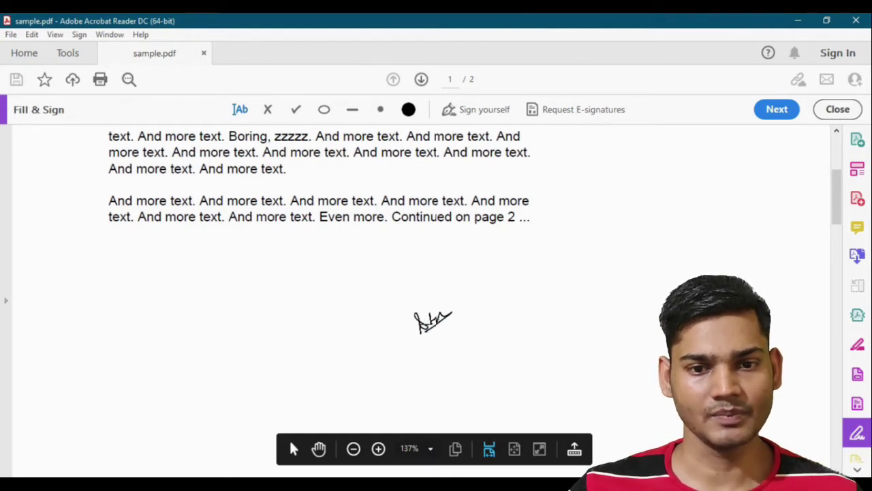
# Step: Place the initials below page 1's last paragraph and enlarge them to about twice their size
pyautogui.click(432, 325)
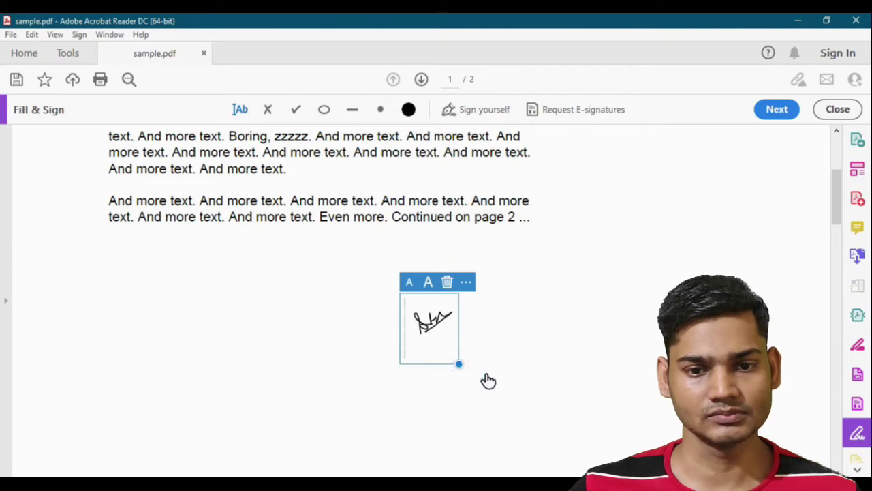
pyautogui.click(522, 330)
pyautogui.click(430, 317)
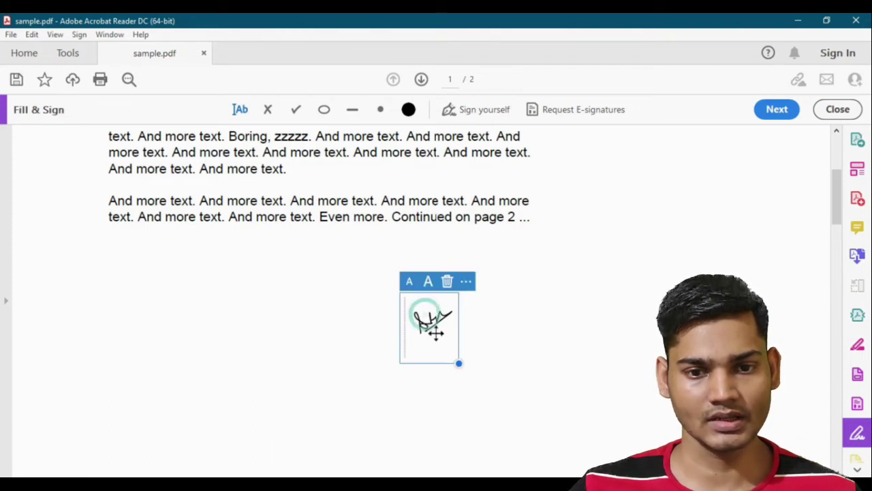
pyautogui.moveTo(458, 365)
pyautogui.mouseDown()
pyautogui.moveTo(639, 413)
pyautogui.moveTo(631, 430)
pyautogui.mouseUp()
pyautogui.scroll(-2, 631, 430)
pyautogui.click(615, 355)
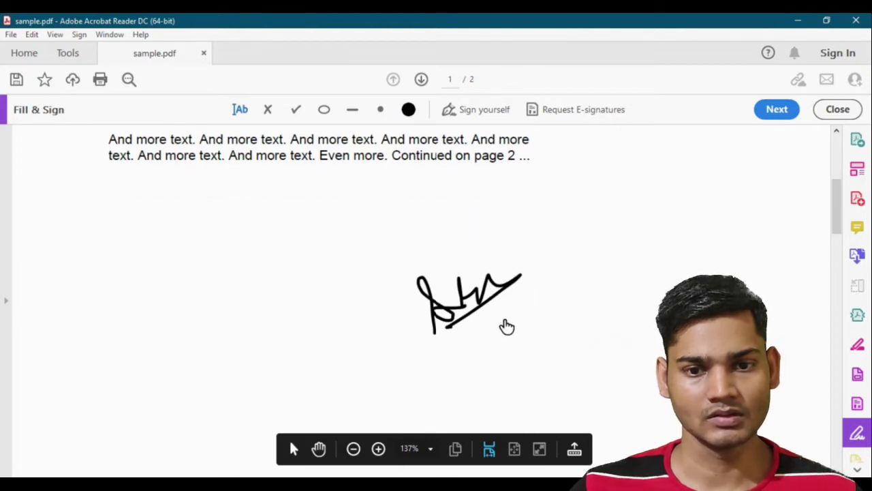